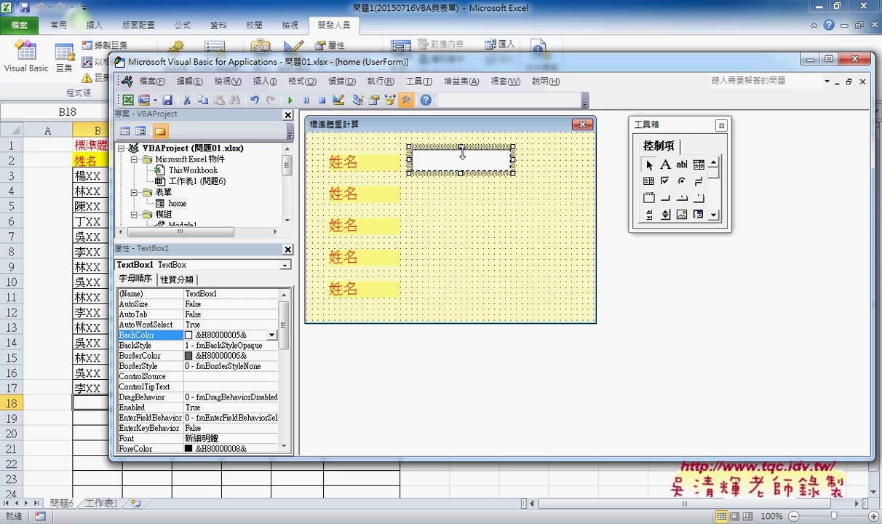
Shift TextBox1 down one grid row and give it a 16-point font
left_click(465, 169)
left_click_drag(465, 168, 471, 169)
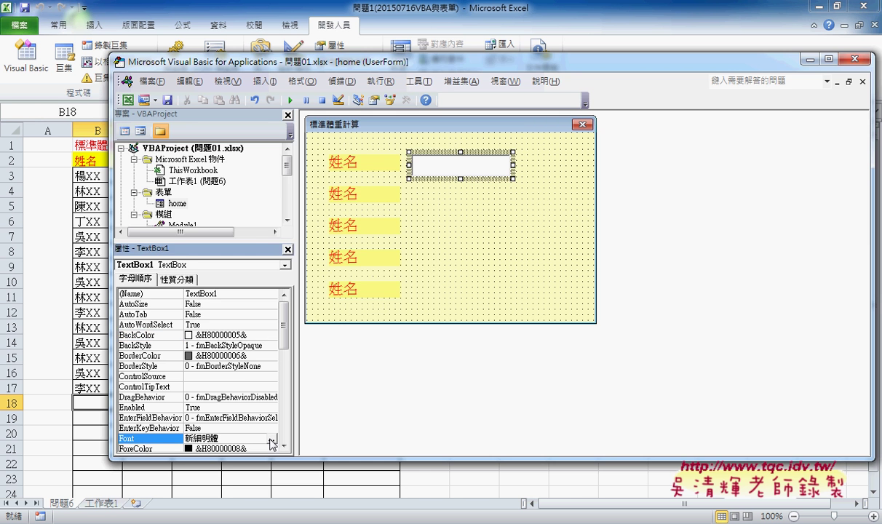
double_click(219, 438)
left_click(332, 222)
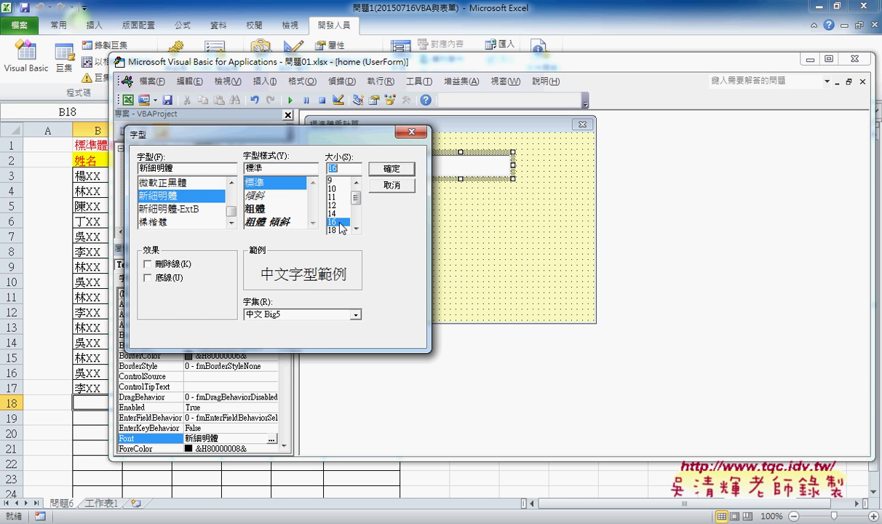
left_click(389, 169)
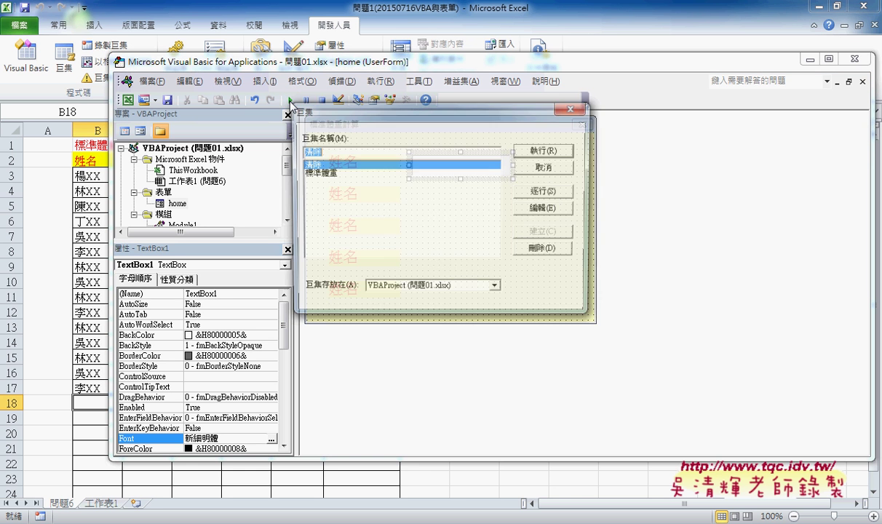
Run the 標準體重計算 form, dismiss the Macros dialog, rerun it and enter XXX as the name
left_click(290, 99)
left_click(574, 107)
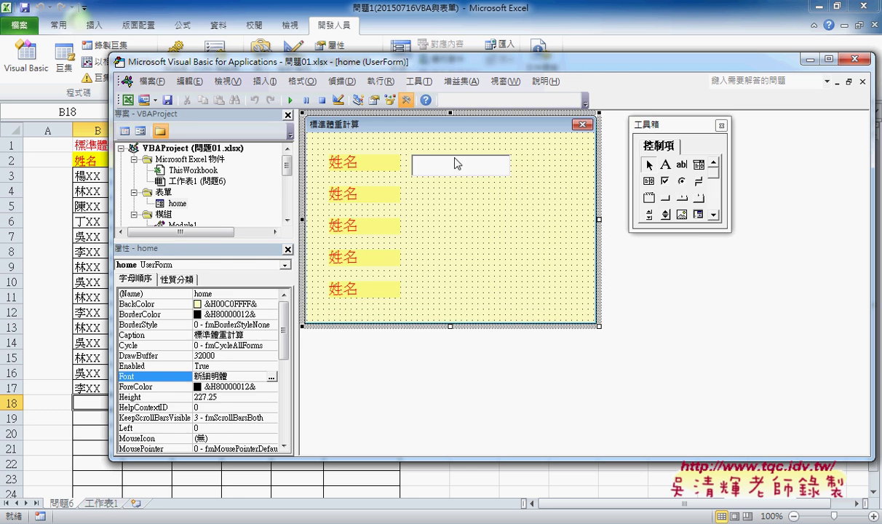
left_click(290, 99)
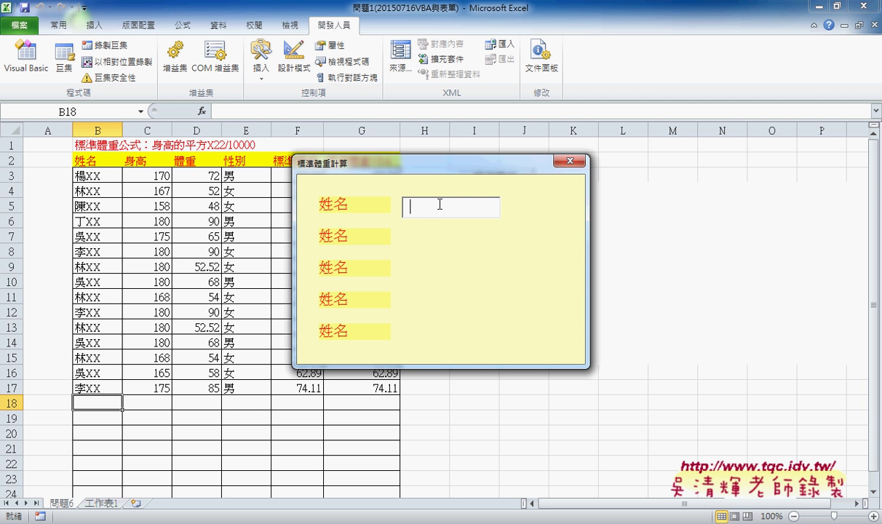
type("XX")
type("X")
Close the test run and copy the text box beside the second and third labels
left_click(570, 161)
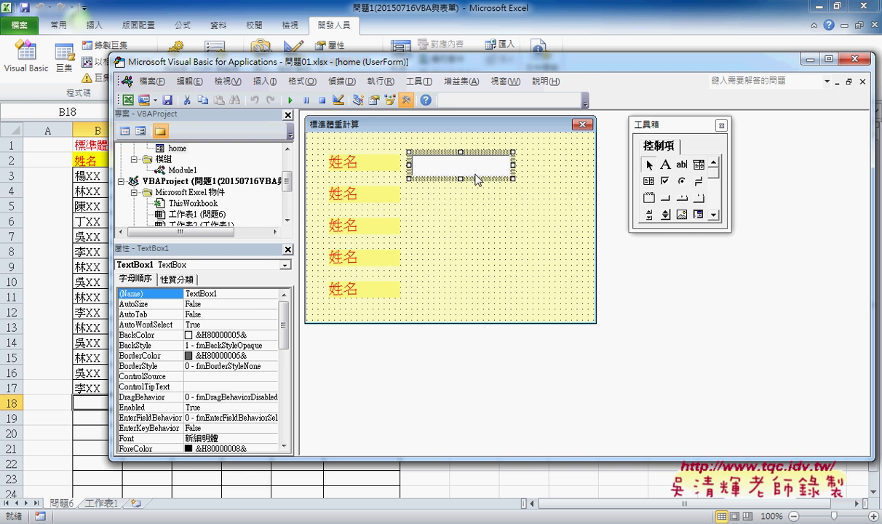
left_click_drag(477, 178, 482, 233, "ctrl")
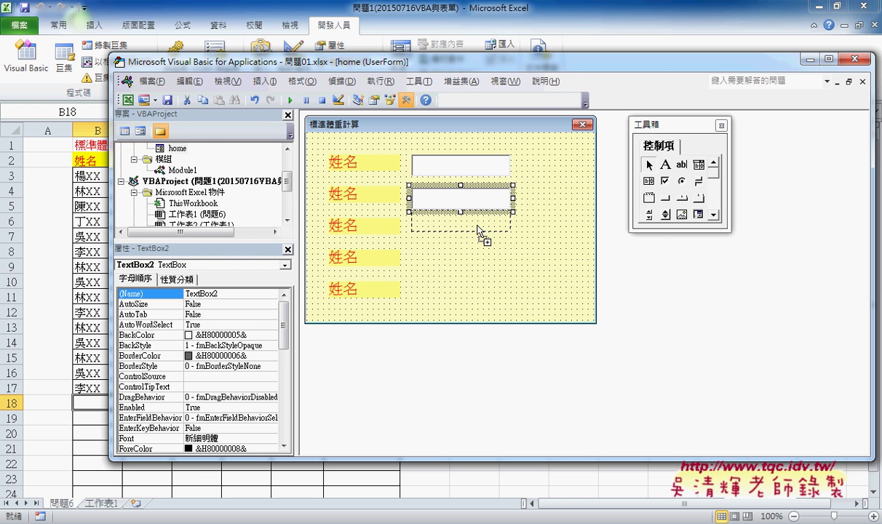
left_click(559, 250)
Give the three text boxes equal vertical spacing (格式 > 垂直間距 > 相等)
left_click_drag(405, 147, 503, 247)
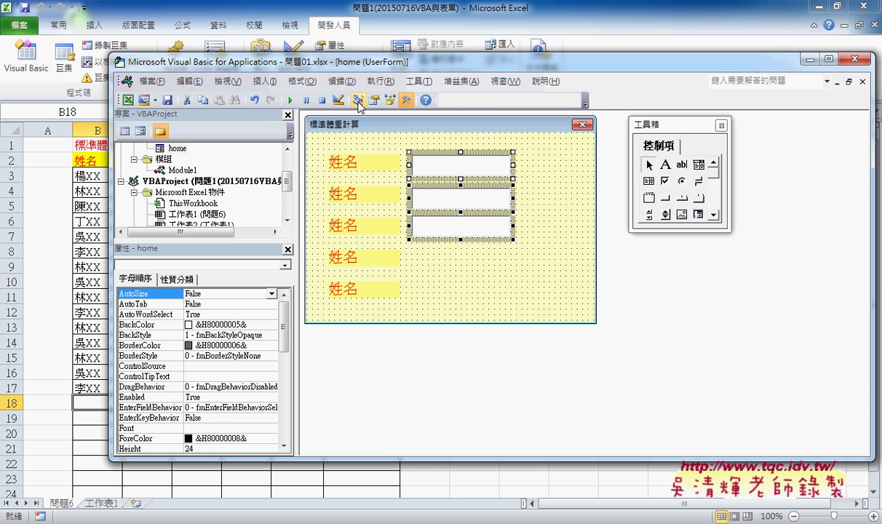
left_click(298, 83)
mouse_move(357, 179)
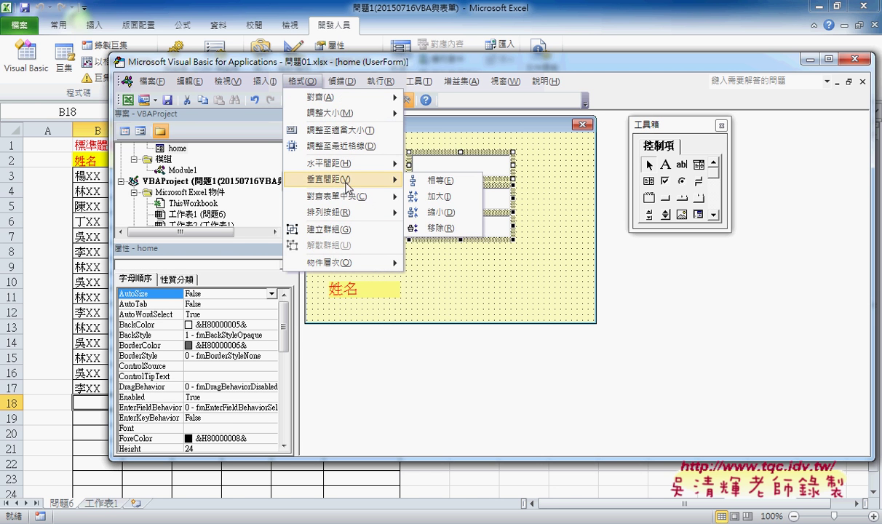
left_click(446, 181)
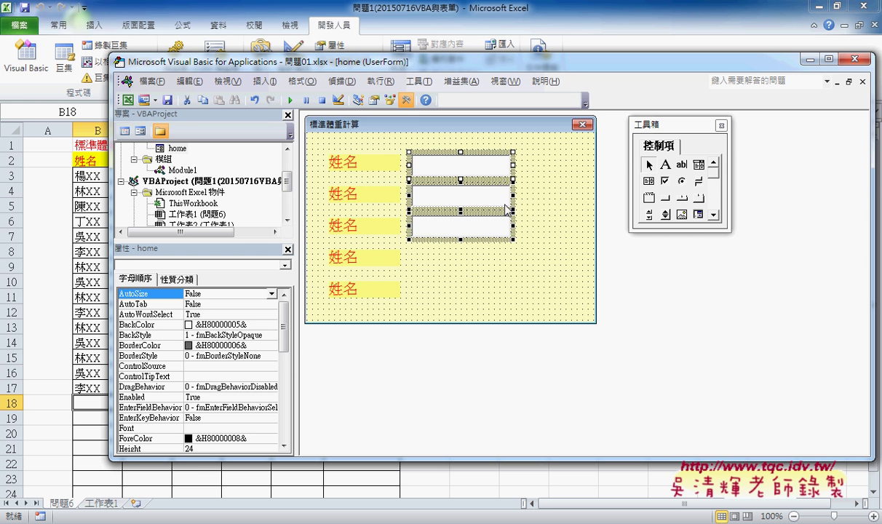
left_click(555, 222)
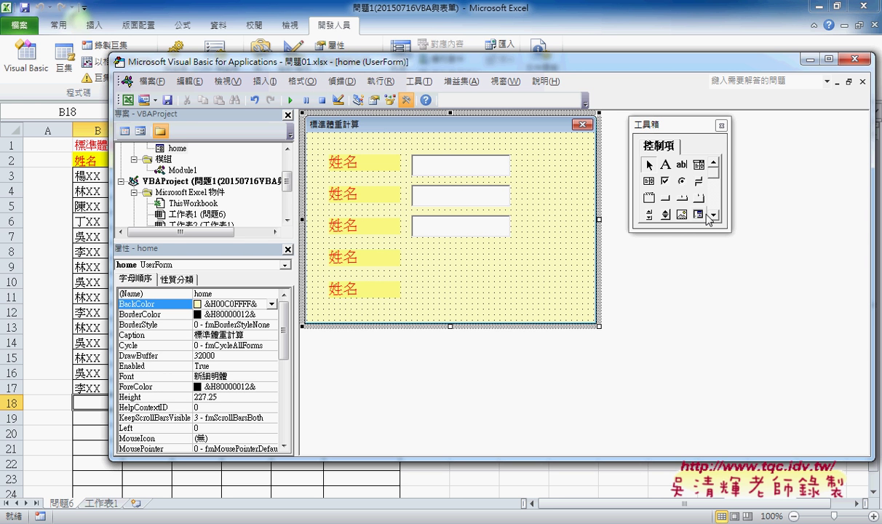
Draw ComboBox1 beside the fourth label and select it together with the third text box
left_click(702, 166)
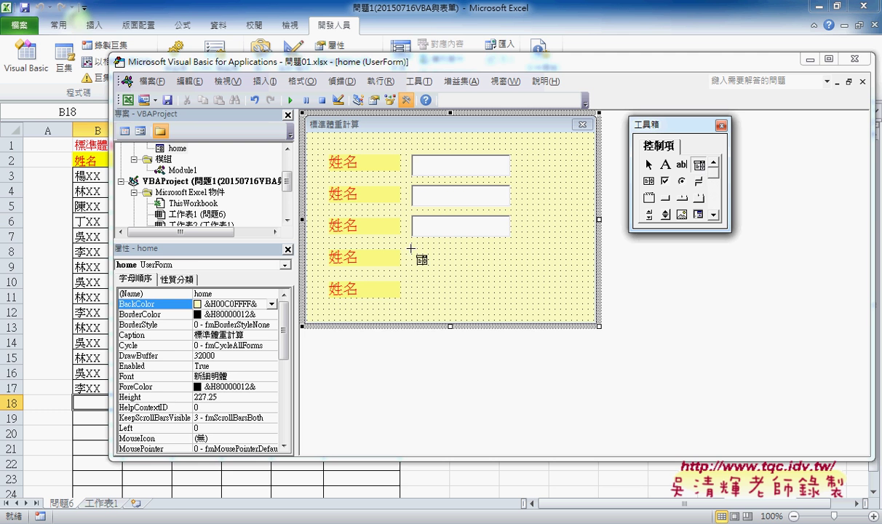
left_click_drag(412, 249, 514, 266)
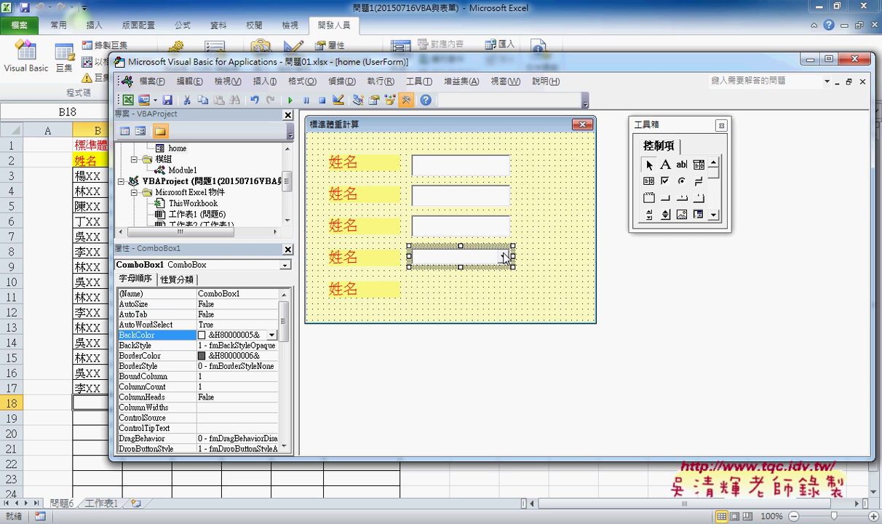
left_click(540, 238)
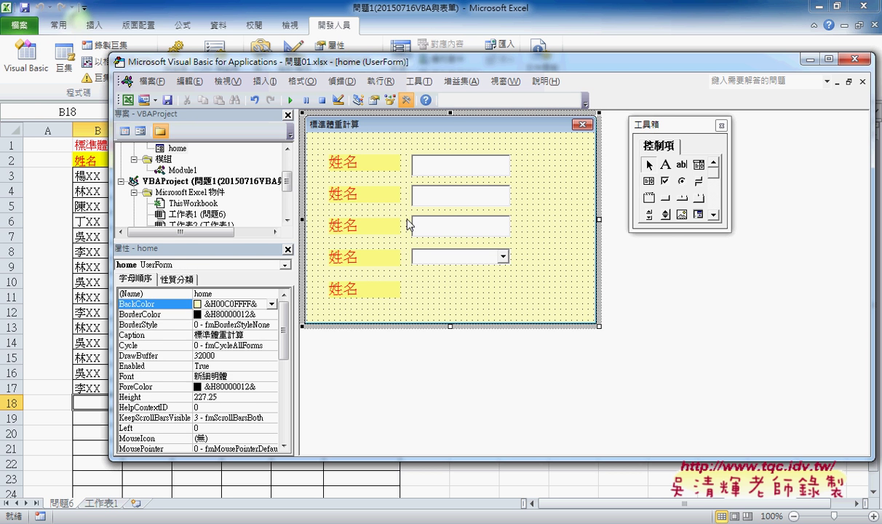
left_click_drag(408, 212, 521, 274)
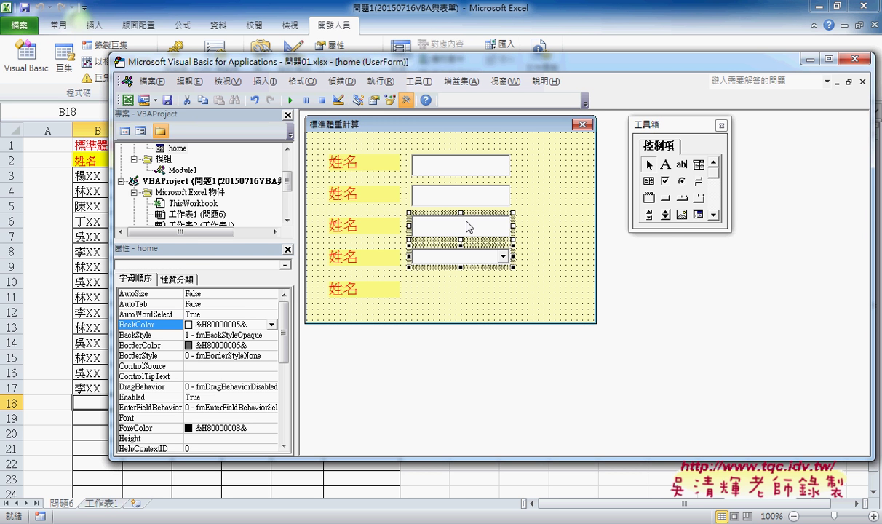
left_click(301, 81)
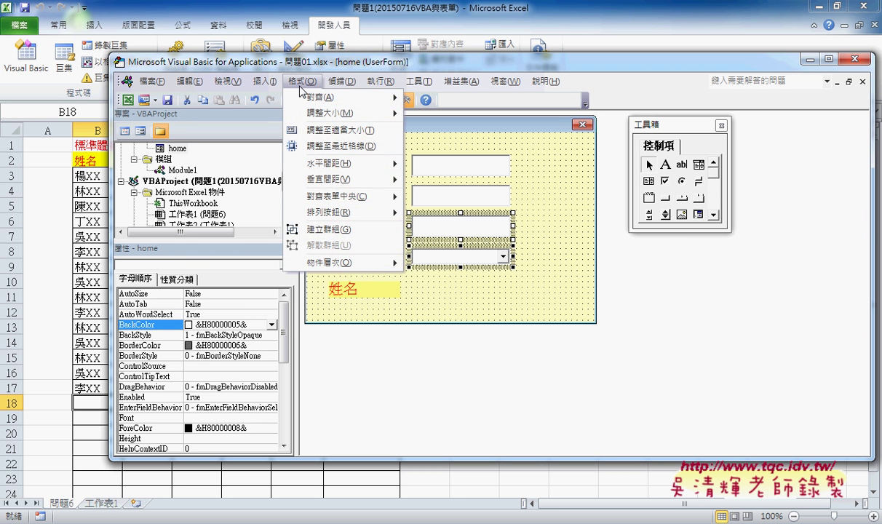
Align ComboBox1's left edge to the third text box and make both exactly the same size
mouse_move(320, 97)
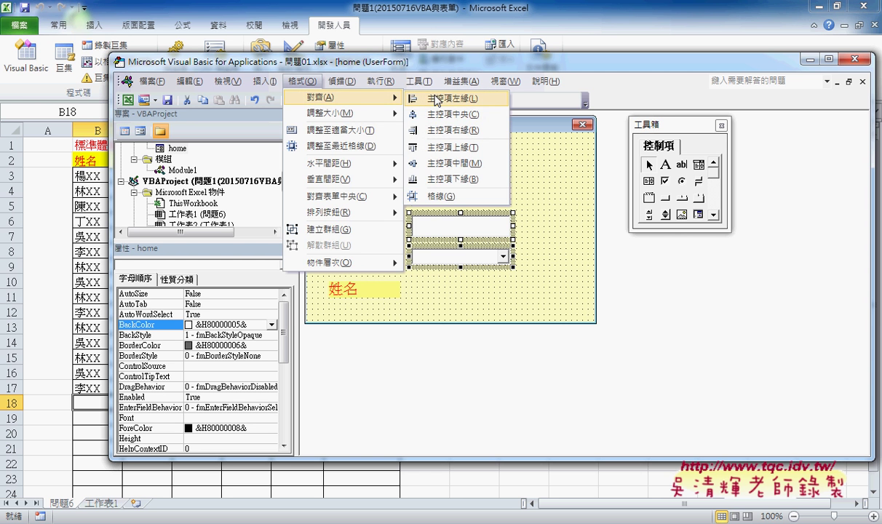
left_click(437, 98)
left_click(301, 81)
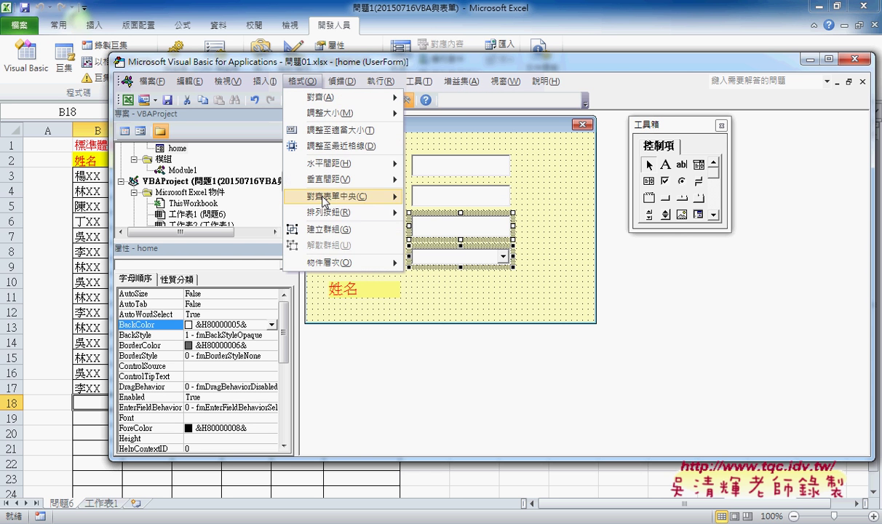
mouse_move(326, 215)
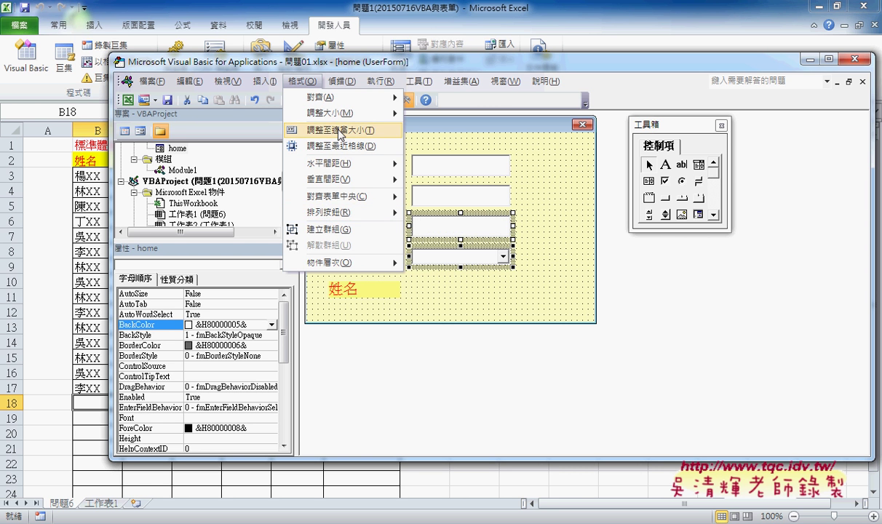
mouse_move(341, 117)
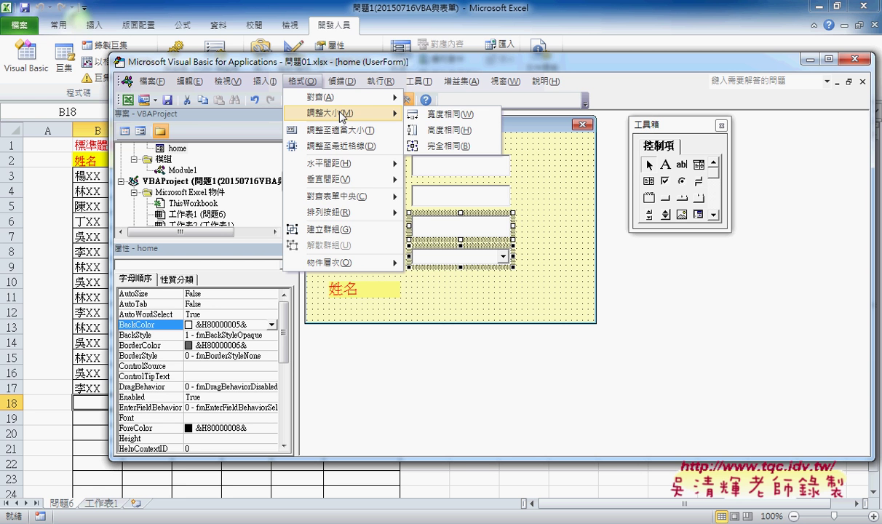
left_click(444, 145)
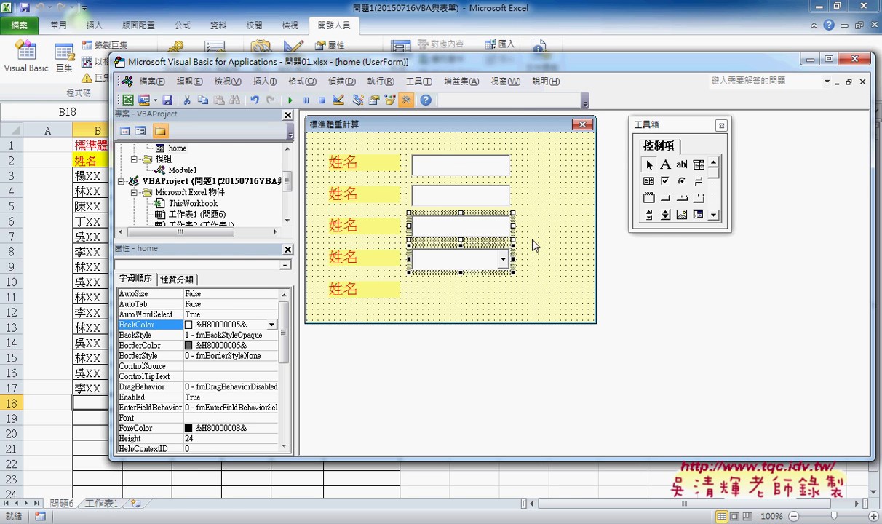
left_click(559, 258)
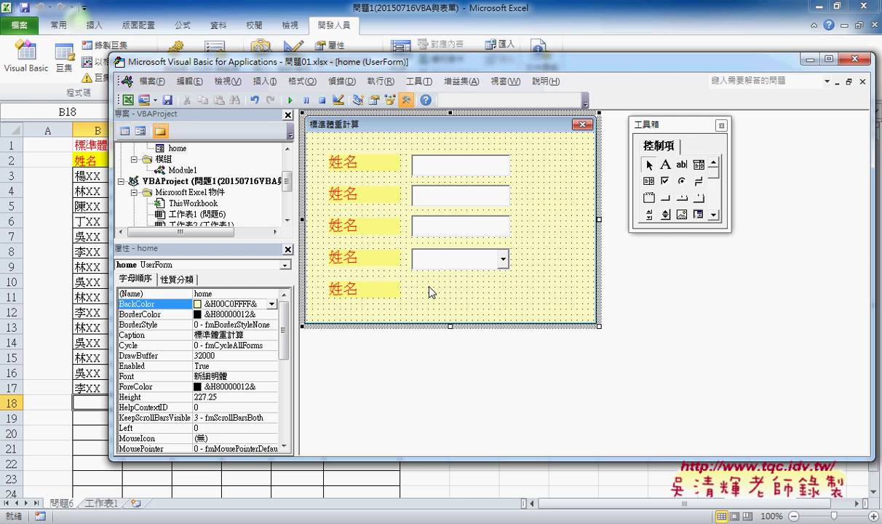
Draw Label6 beside the fifth label and clear its Caption, then go to its BackColor
left_click(665, 165)
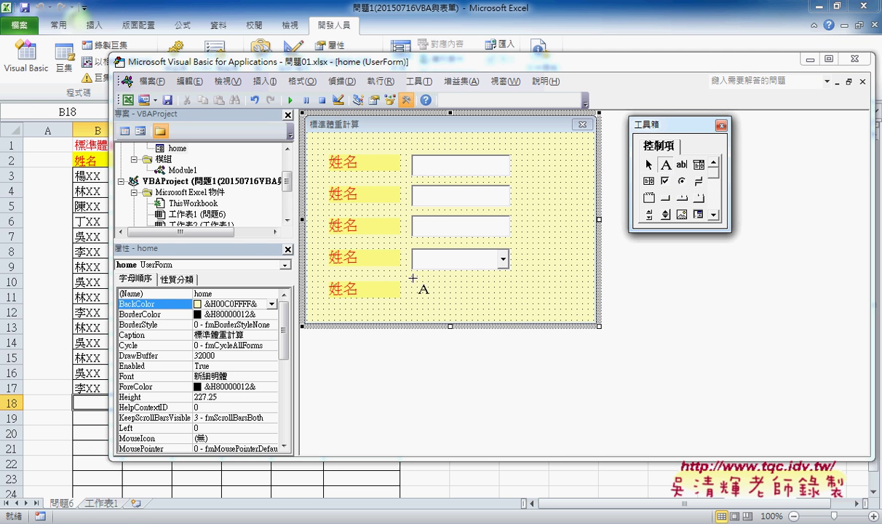
left_click_drag(412, 276, 514, 300)
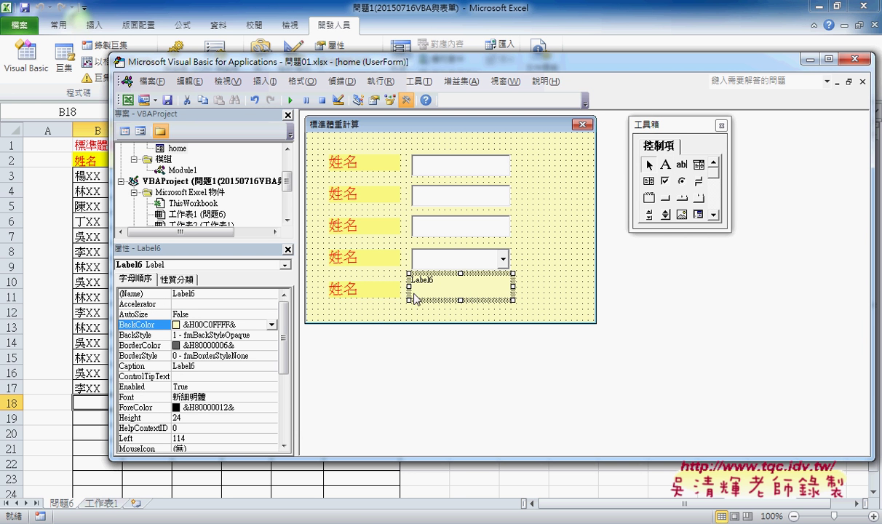
left_click(161, 367)
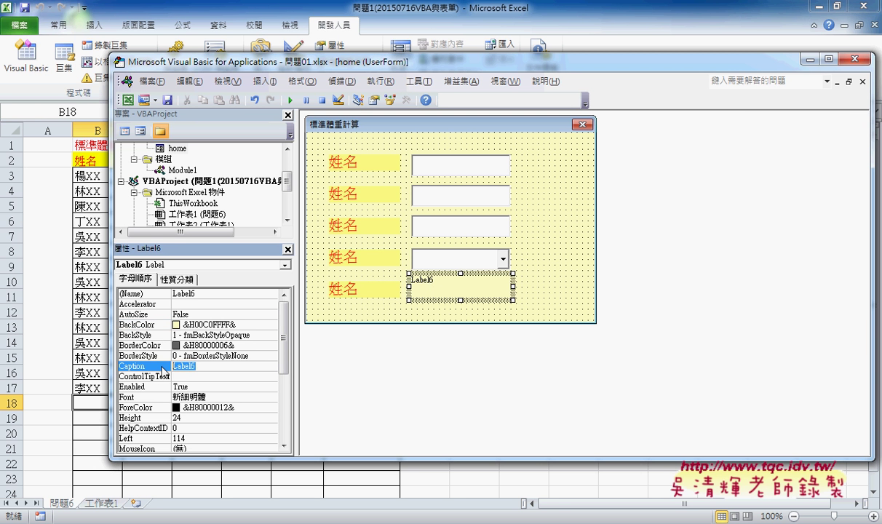
key("BackSpace")
left_click(166, 325)
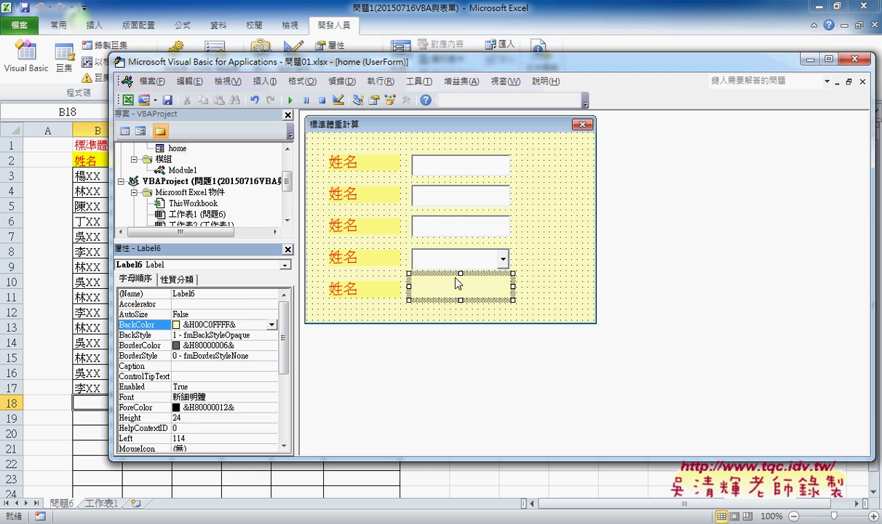
left_click(273, 325)
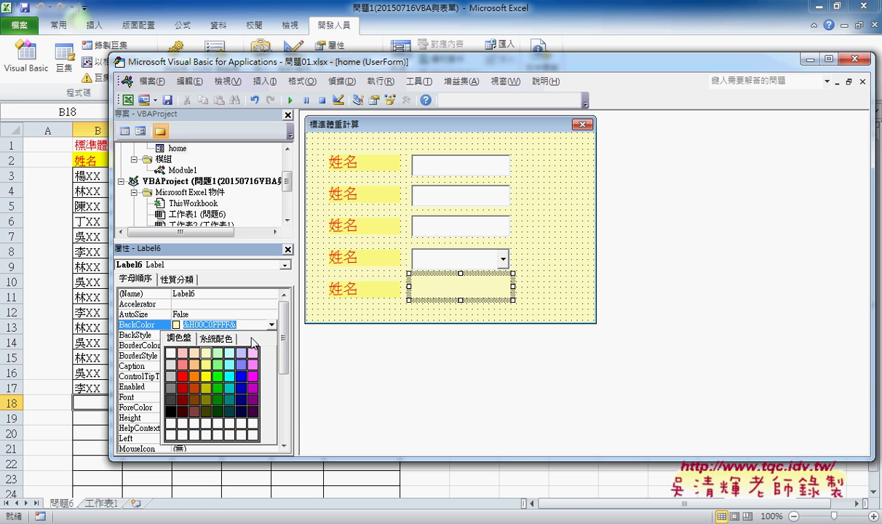
Set Label6's BackColor to light grey (&H00C0C0C0&), then show the Toolbox and select the form
left_click(169, 390)
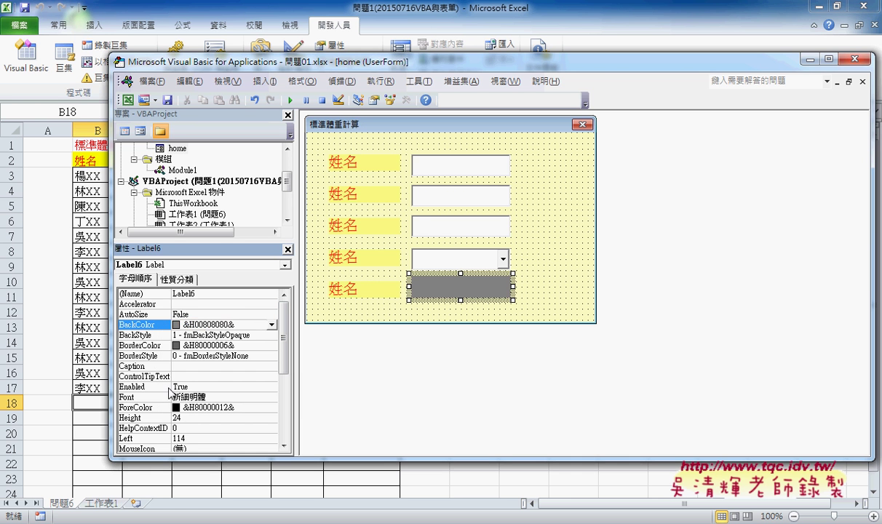
left_click(272, 325)
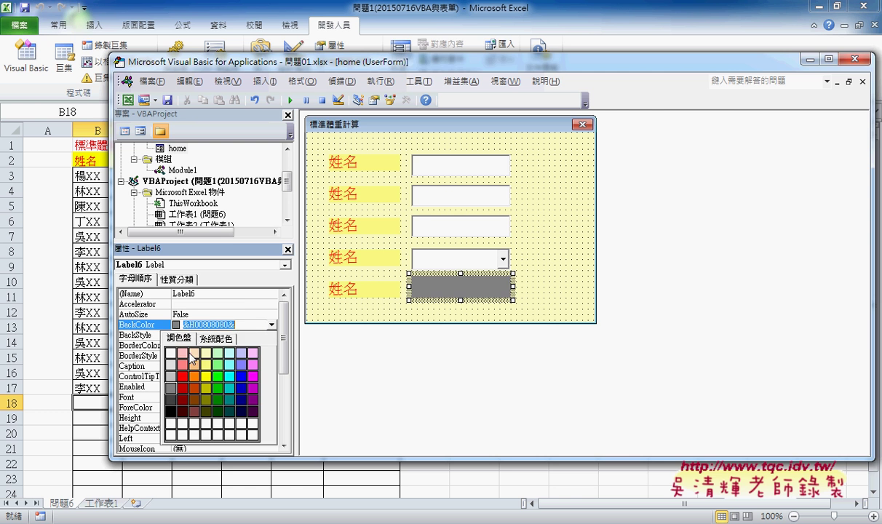
left_click(165, 357)
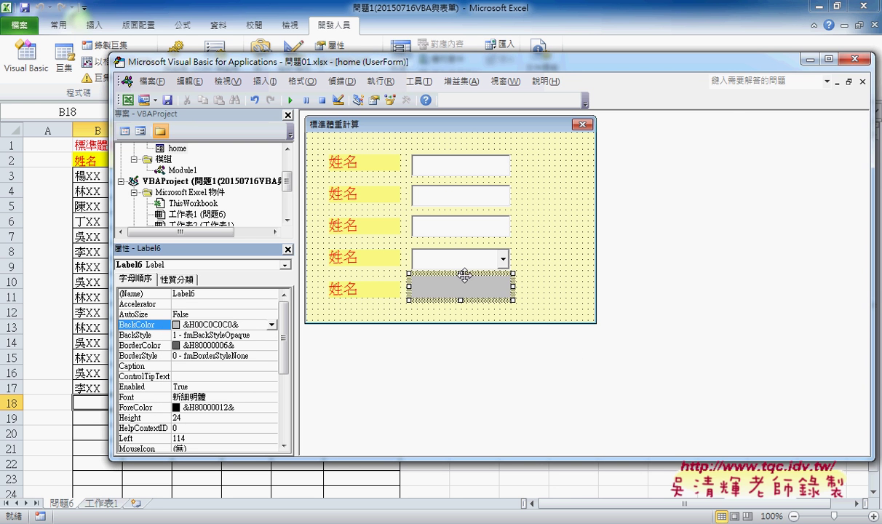
left_click(461, 275)
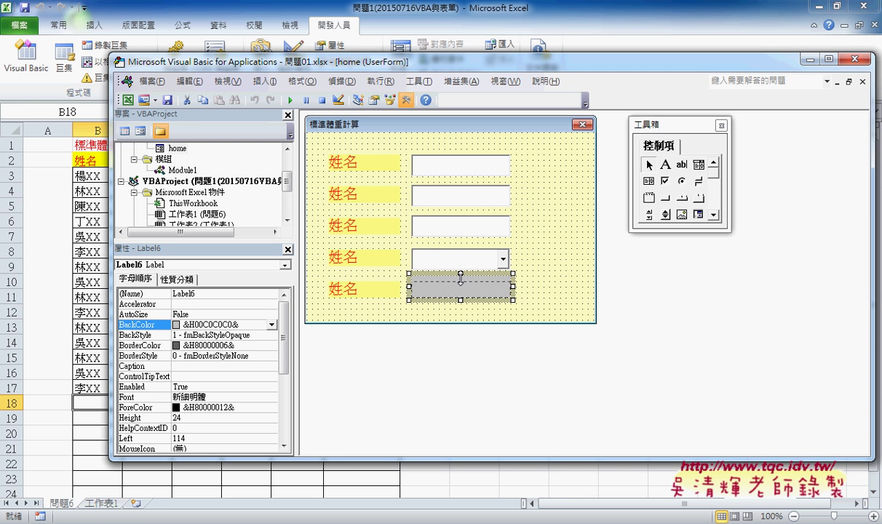
left_click(504, 271)
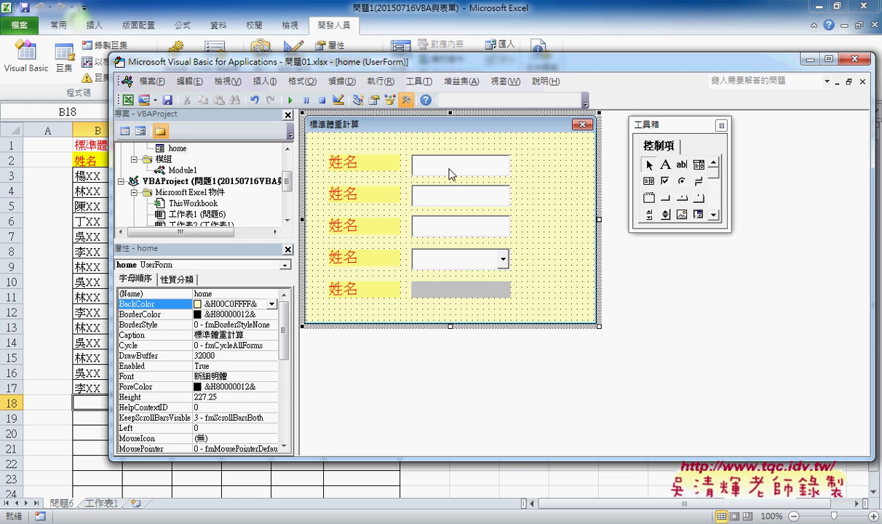
Select the four input boxes and Label6 and make them all the same width
mouse_move(406, 139)
left_mouse_down()
mouse_move(524, 315)
mouse_move(530, 304)
left_mouse_up()
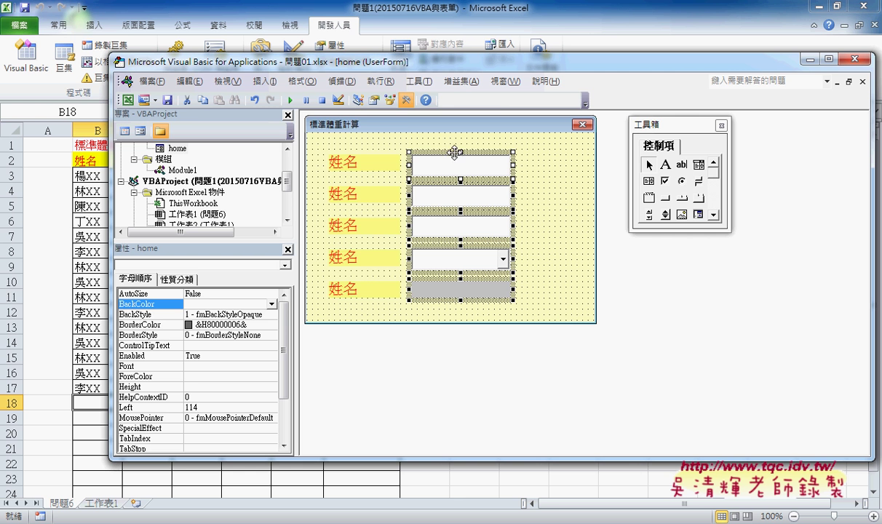
left_click(298, 81)
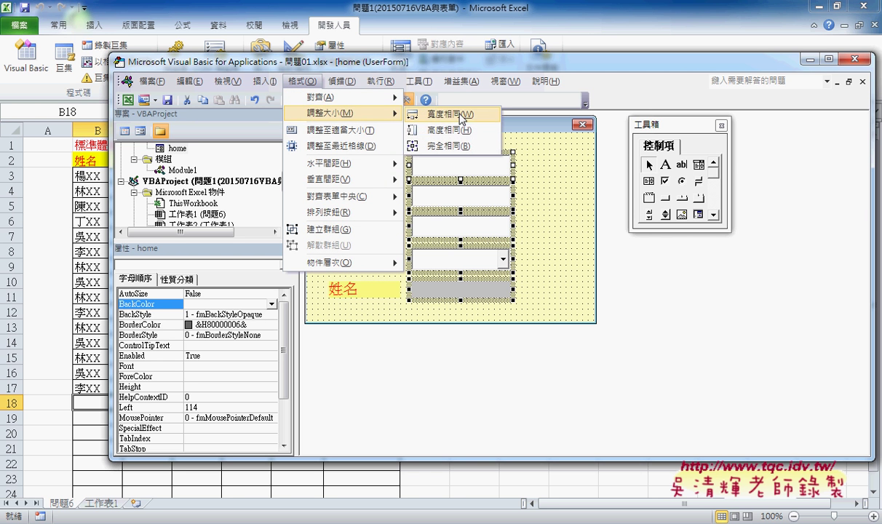
left_click(464, 147)
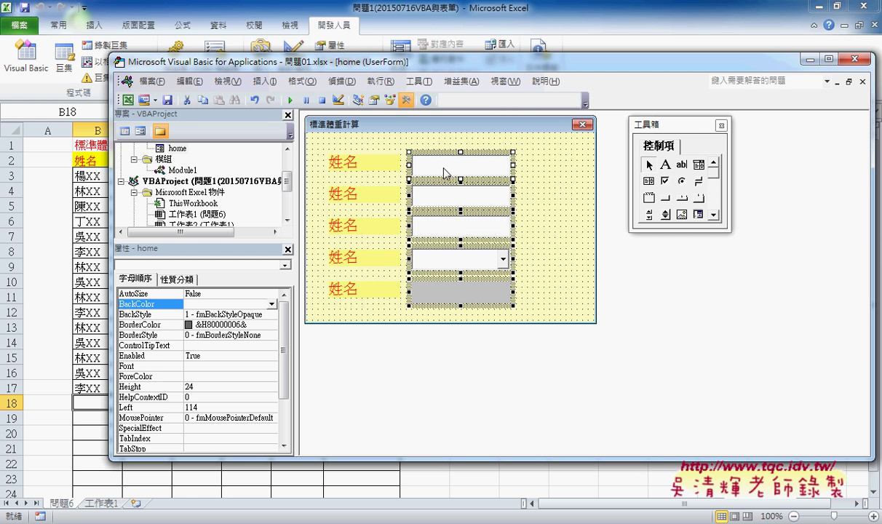
left_click(298, 81)
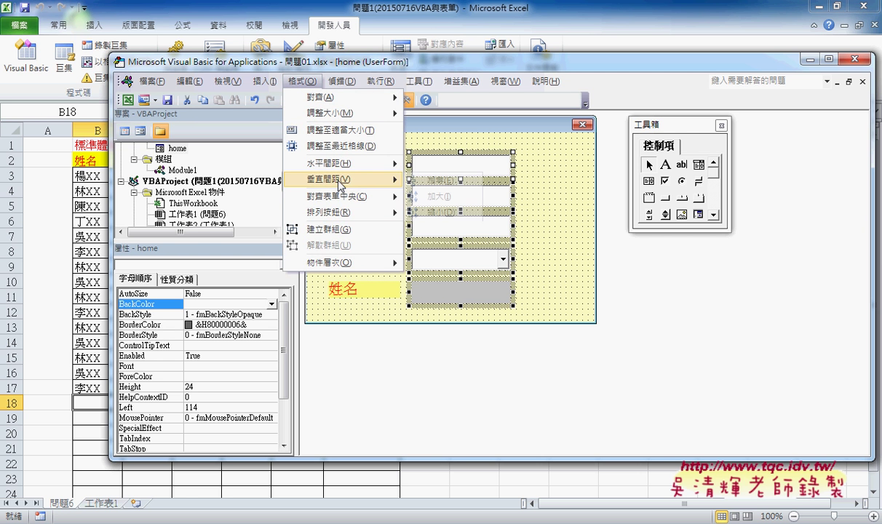
mouse_move(321, 179)
left_click(429, 173)
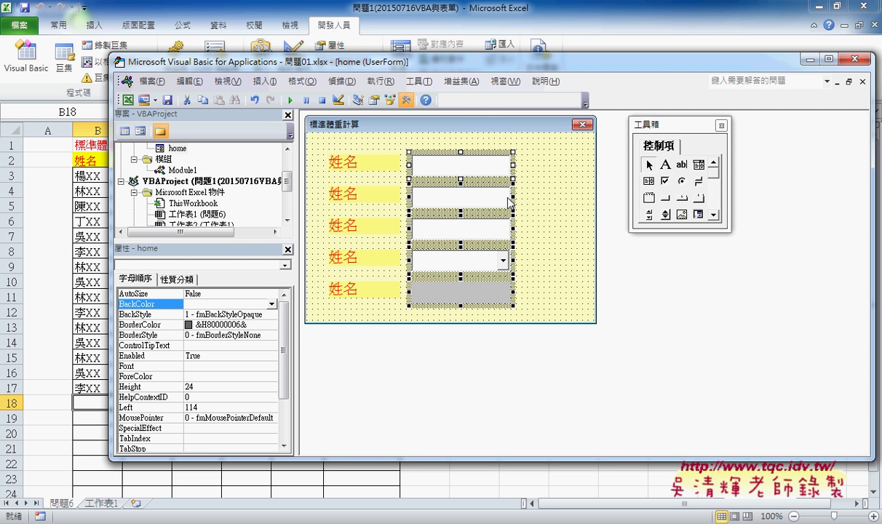
left_click(570, 180)
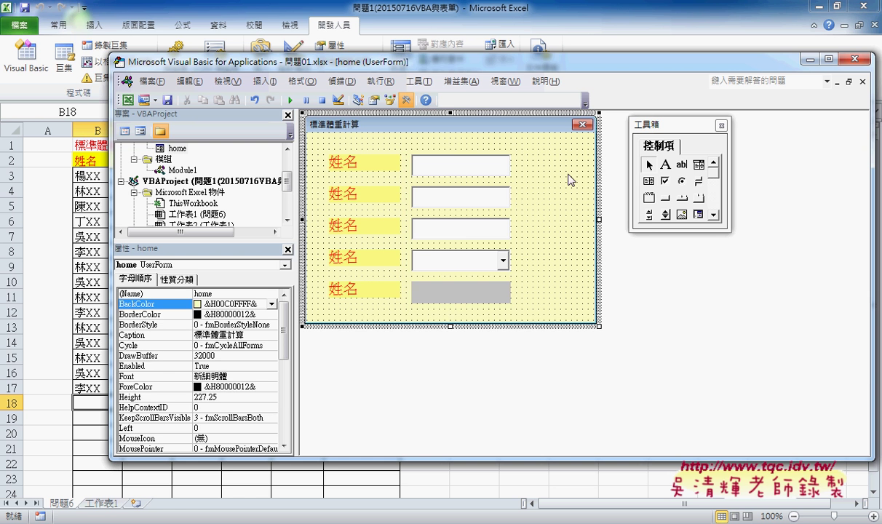
Draw a CommandButton at the top right of the form
left_click(665, 199)
left_click_drag(522, 155, 588, 179)
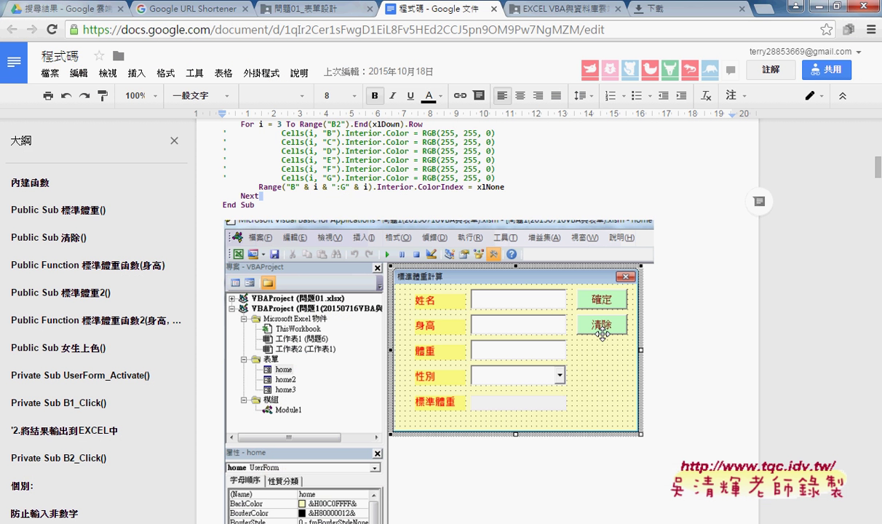
Back in the VBA editor, select the button's Caption property, then open the .xlsm project's home form
left_click(821, 7)
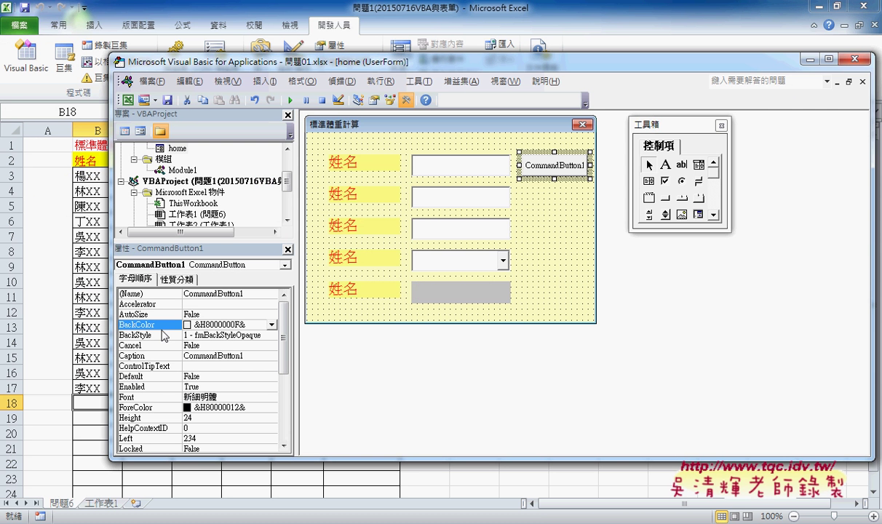
left_click(145, 356)
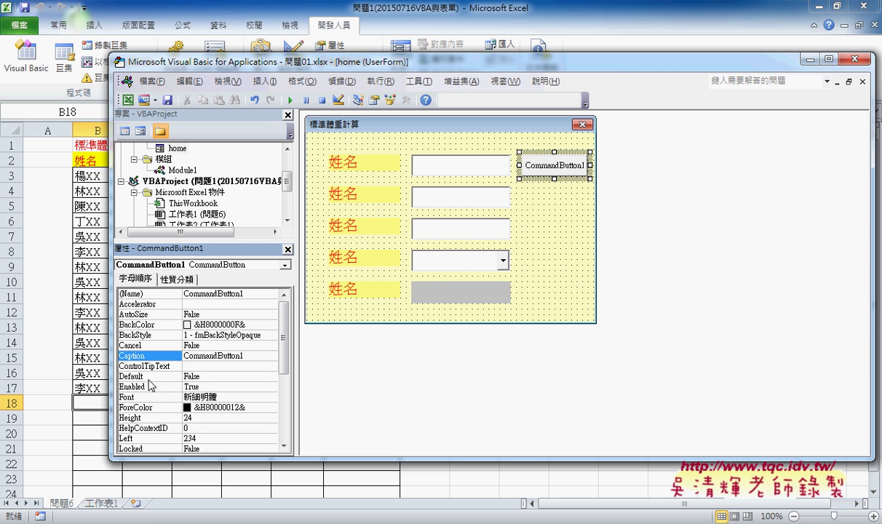
left_click(289, 222)
left_click(288, 222)
double_click(178, 192)
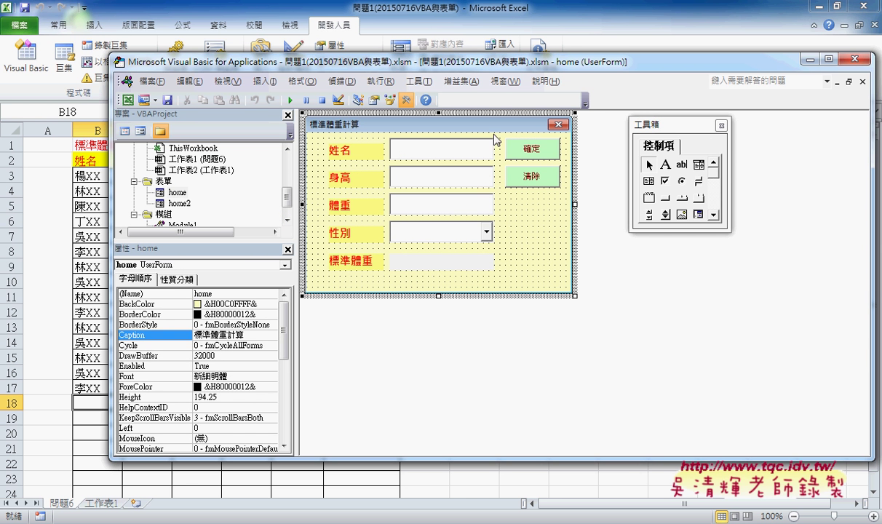
left_click(450, 146)
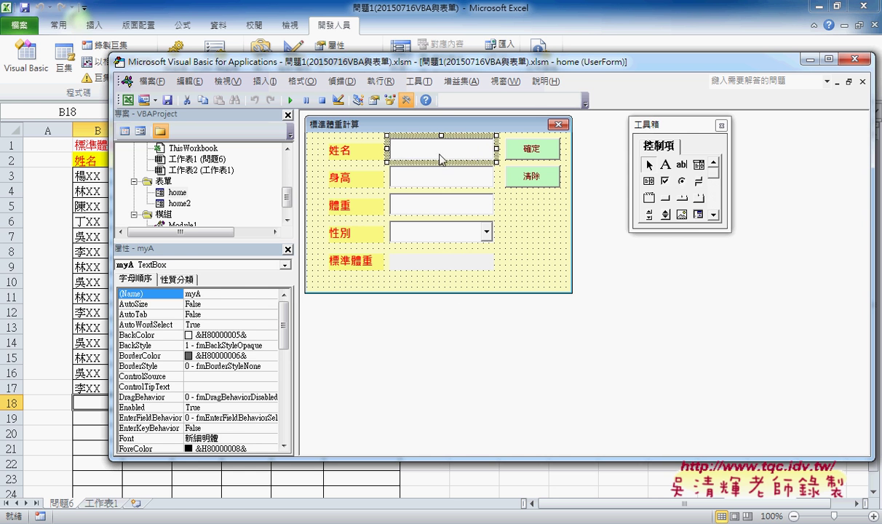
left_click(220, 294)
left_click(468, 185)
left_click(435, 200)
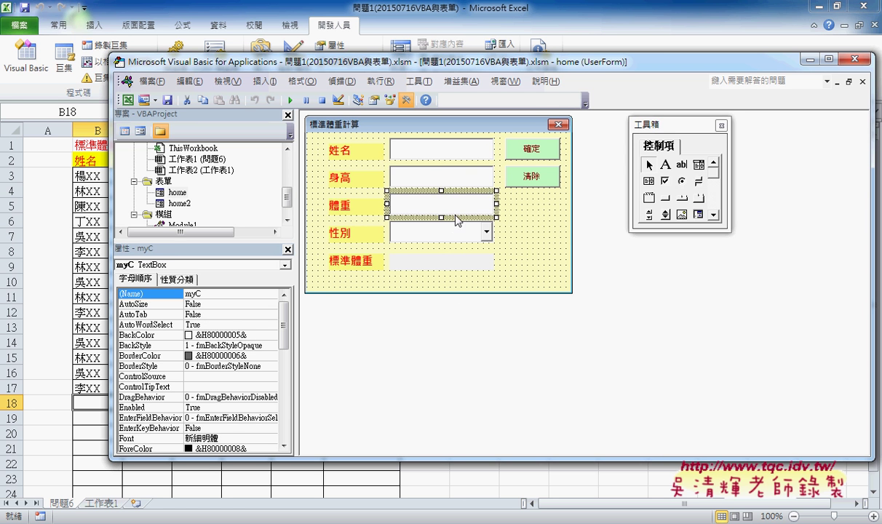
left_click(455, 239)
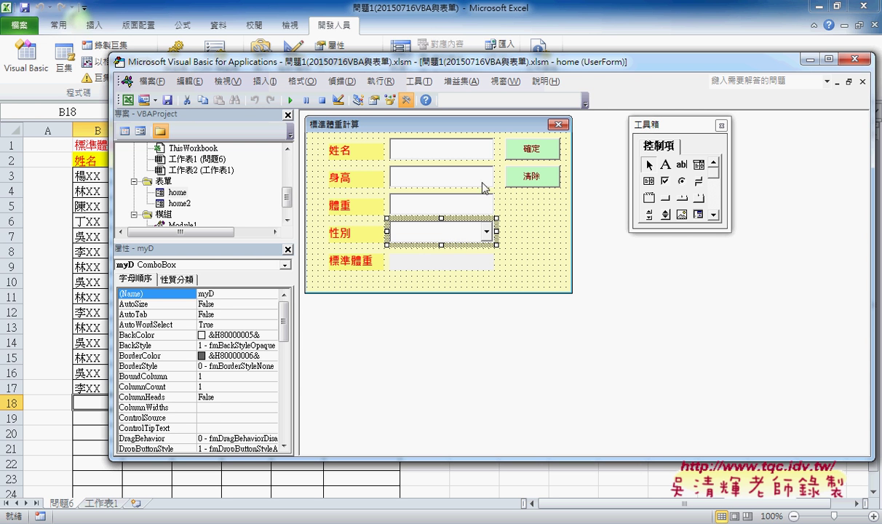
left_click(466, 154)
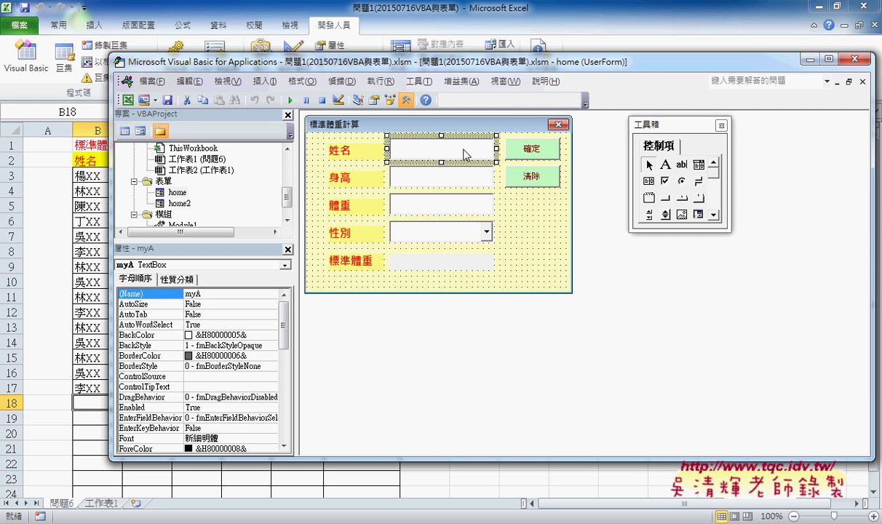
left_click(420, 180)
left_click(421, 207)
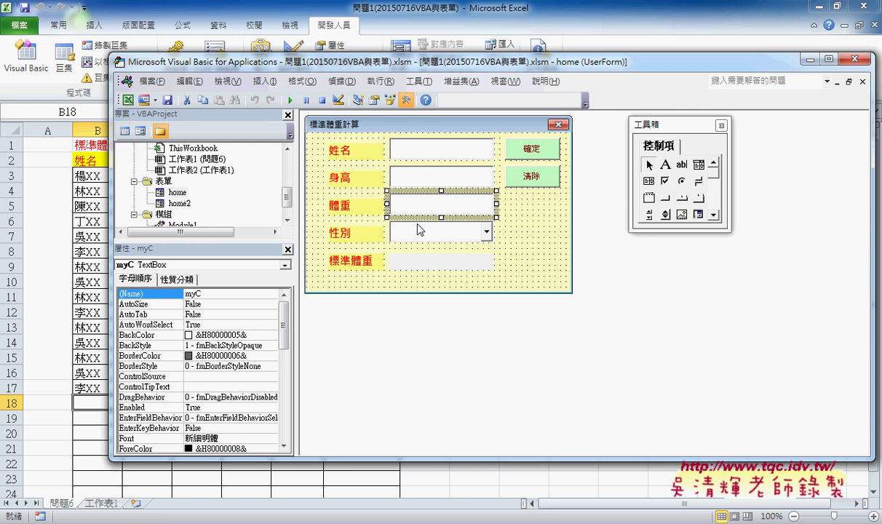
left_click(416, 237)
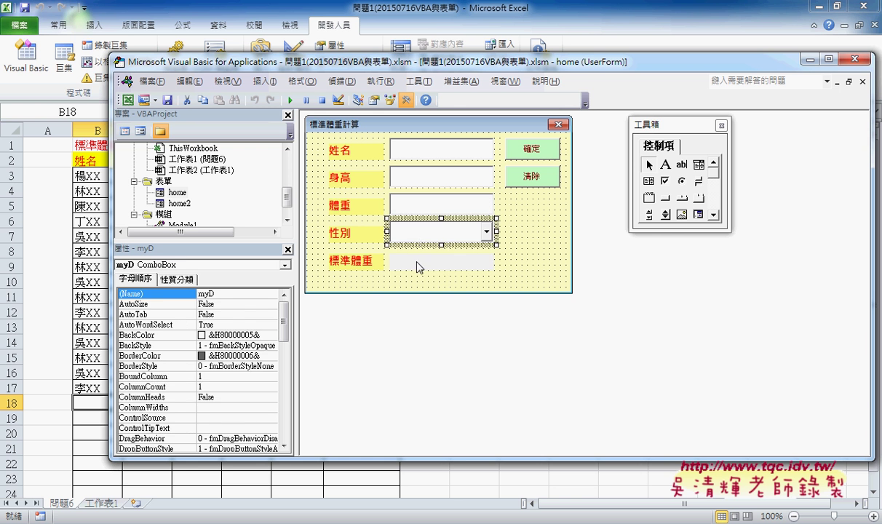
left_click(418, 265)
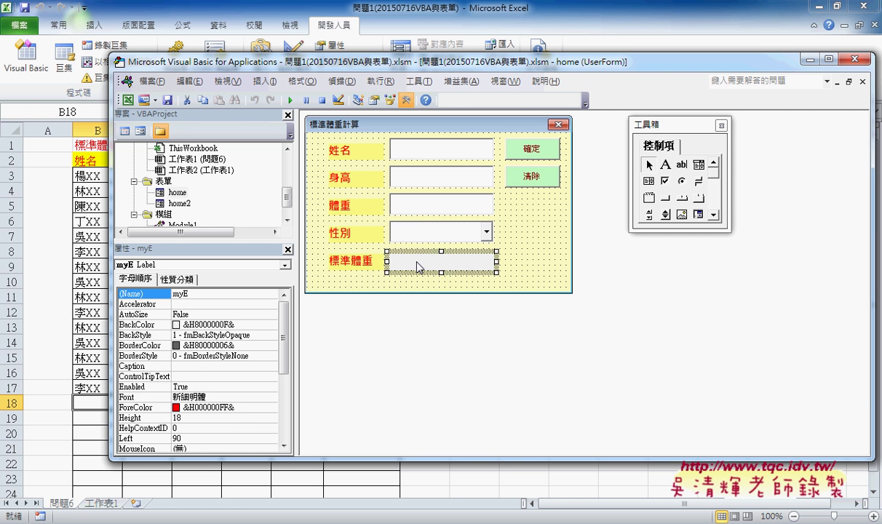
left_click(506, 151)
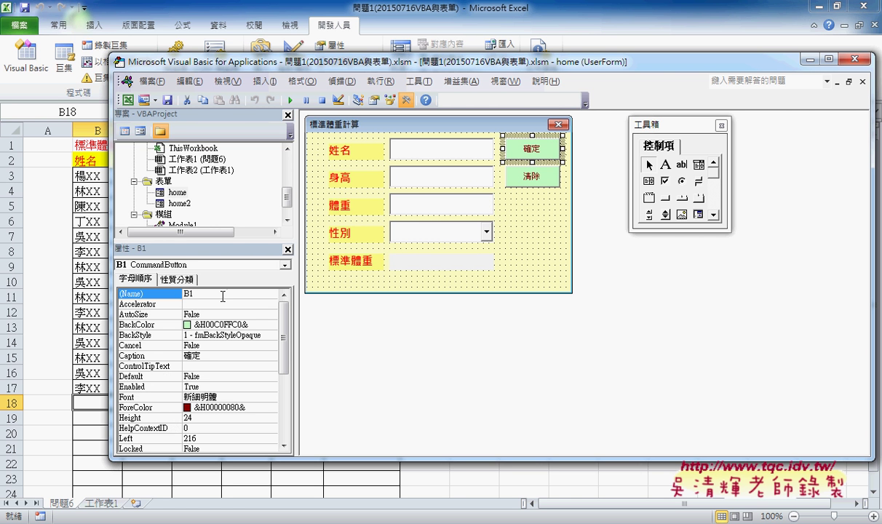
left_click(518, 179)
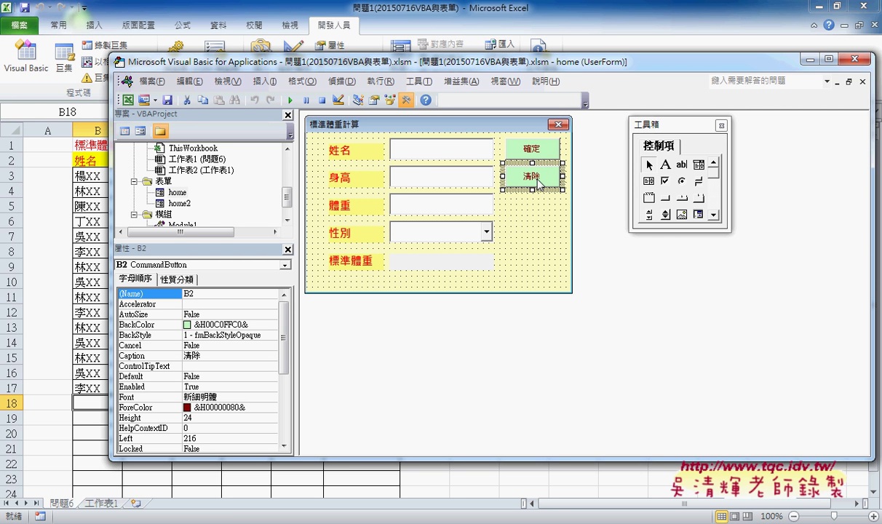
left_click(453, 148)
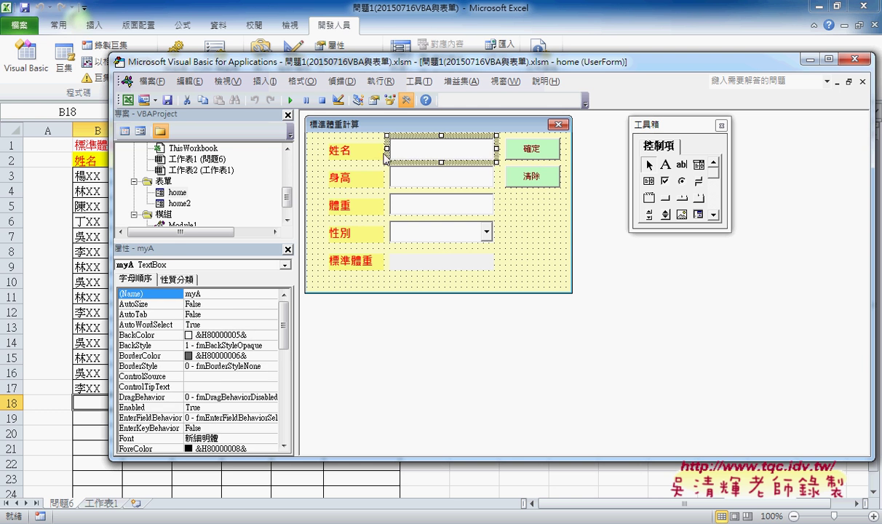
left_click(347, 155)
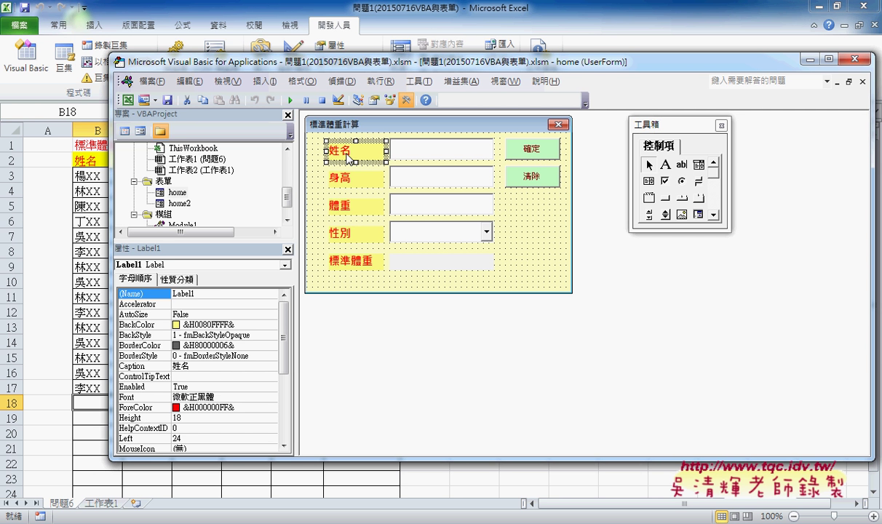